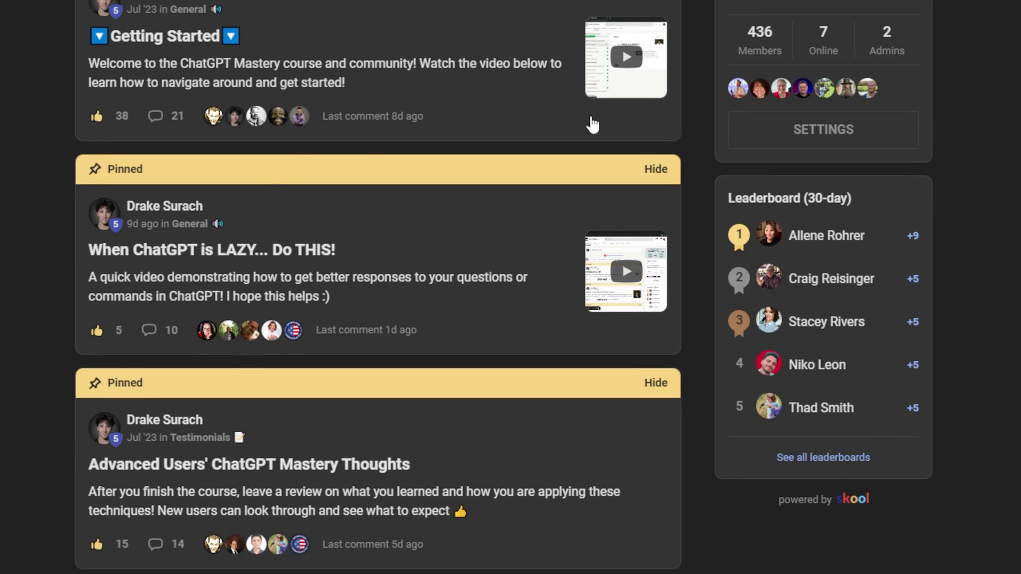
Open the pinned post "When ChatGPT is LAZY... Do THIS!" and read through its member comments.
left_click(376, 239)
left_click_drag(220, 105, 505, 104)
scroll(825, 319, "down", 8)
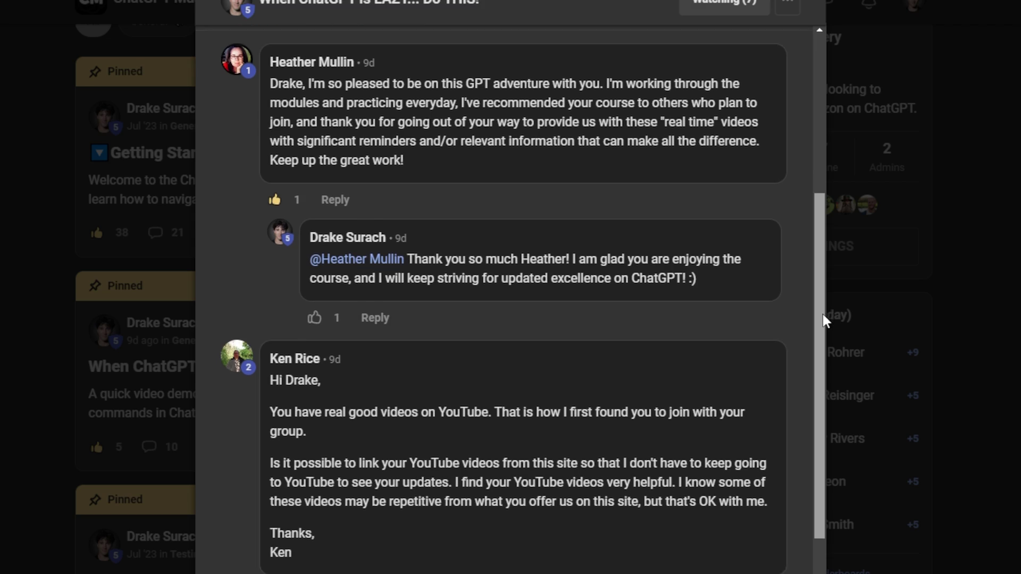
scroll(827, 356, "down", 5)
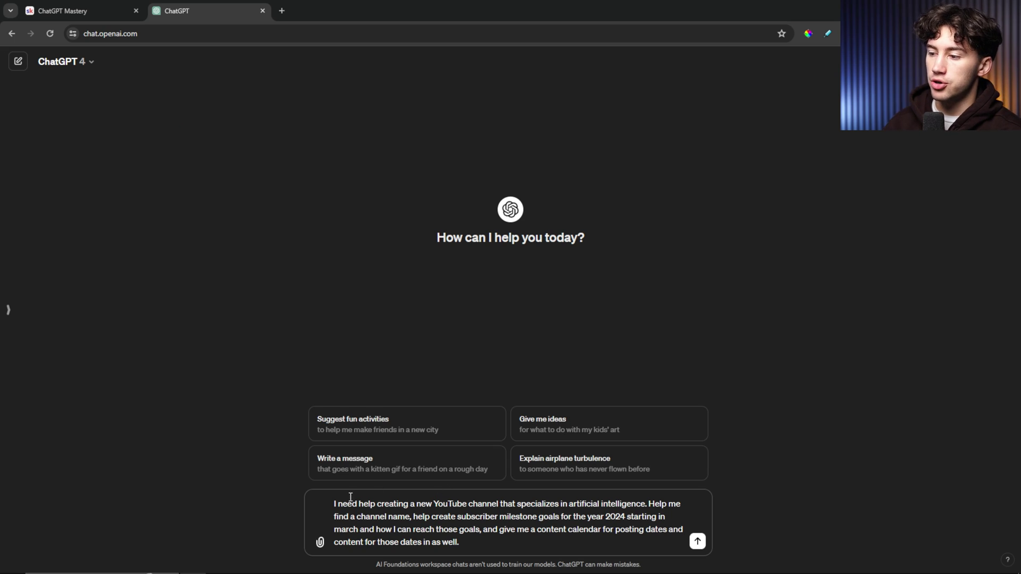
Review and send the drafted prompt requesting an AI YouTube channel name, 2024 subscriber milestones from March, ways to reach them, and a content calendar.
left_click_drag(334, 503, 718, 469)
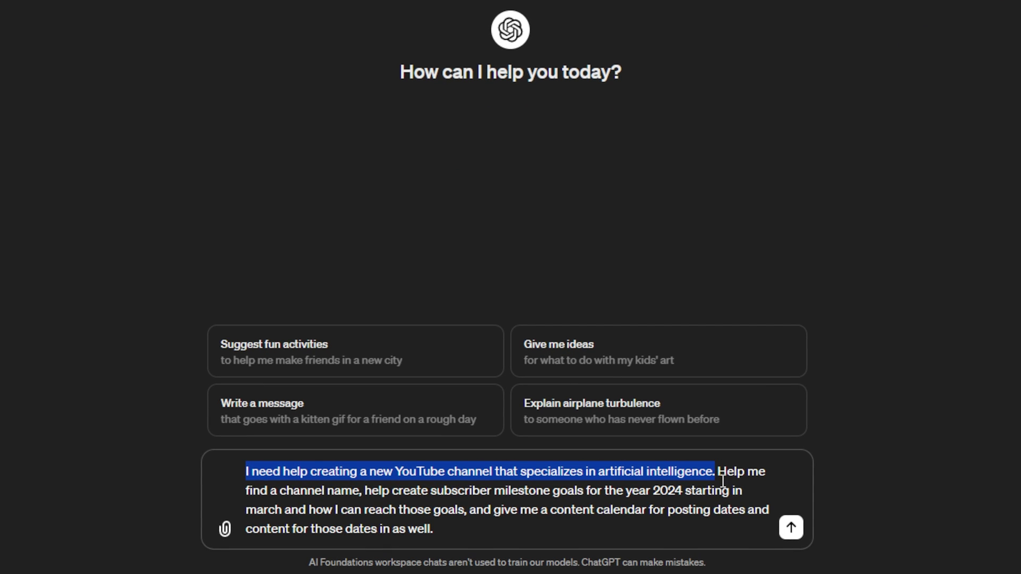
left_click(725, 472)
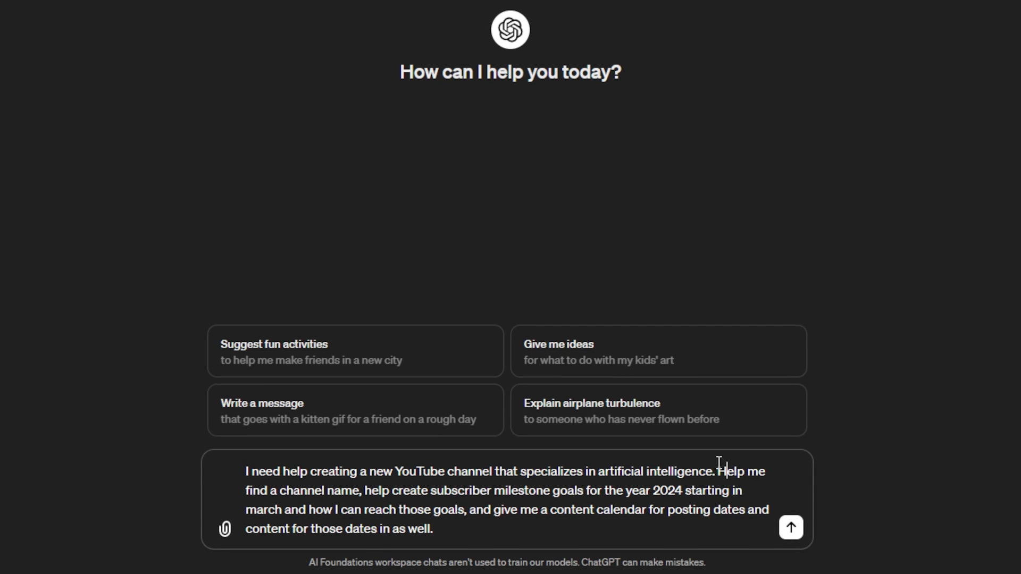
left_click_drag(719, 470, 768, 471)
left_click_drag(251, 492, 587, 490)
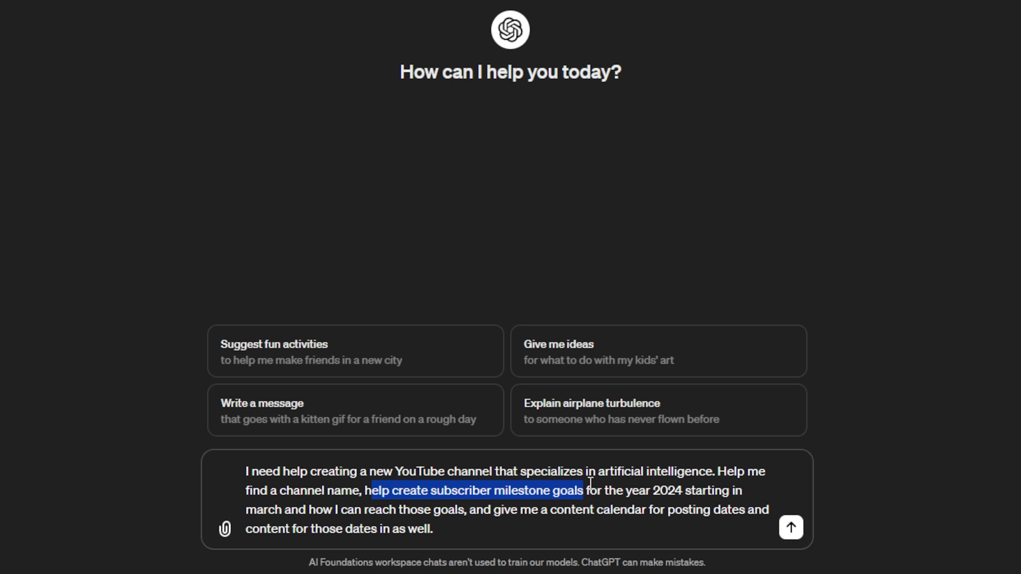
left_click_drag(587, 491, 714, 492)
left_click_drag(245, 510, 467, 511)
left_click(551, 510)
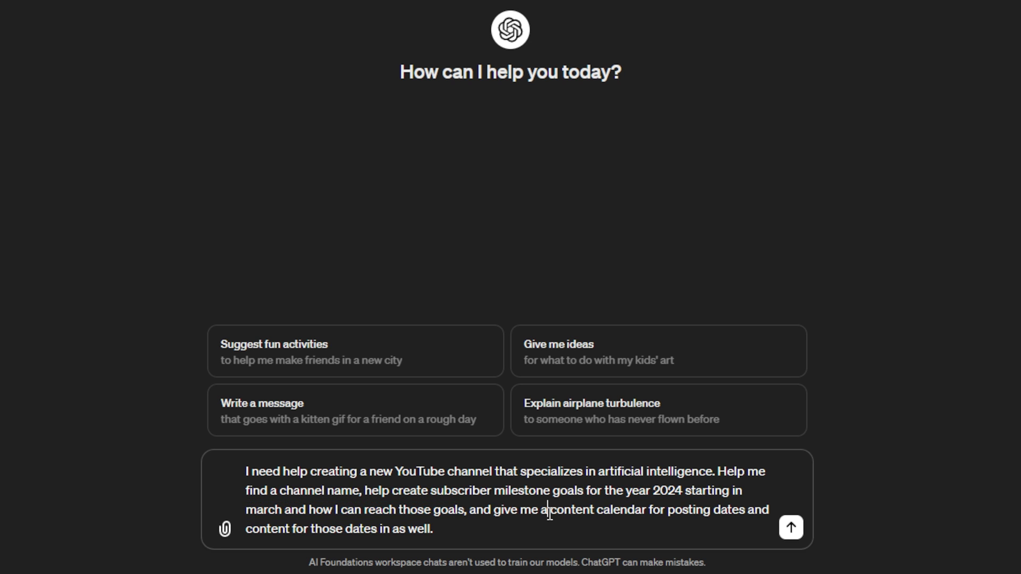
left_click_drag(490, 511, 720, 512)
left_click_drag(266, 529, 442, 532)
left_click(451, 530)
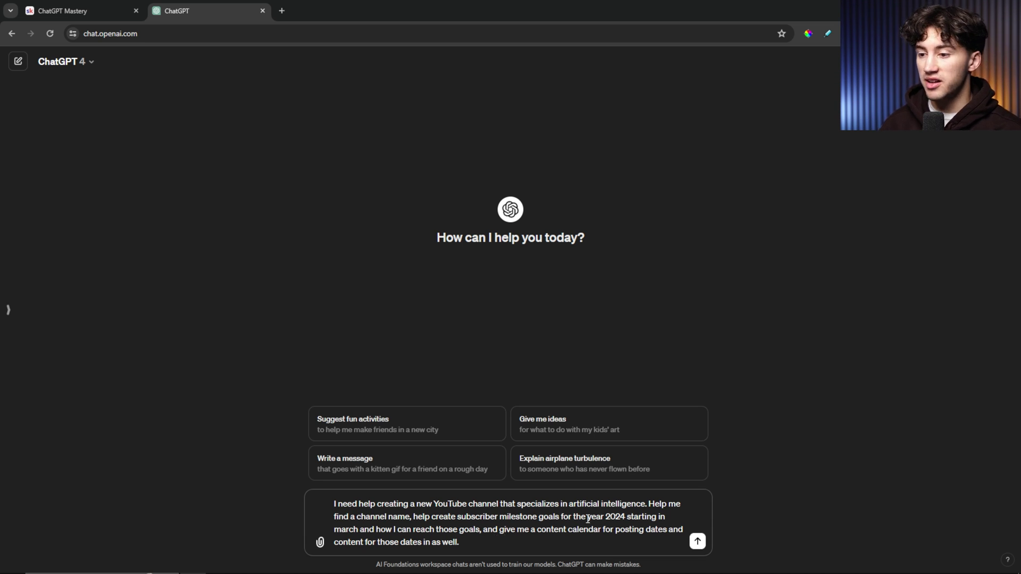
left_click(698, 542)
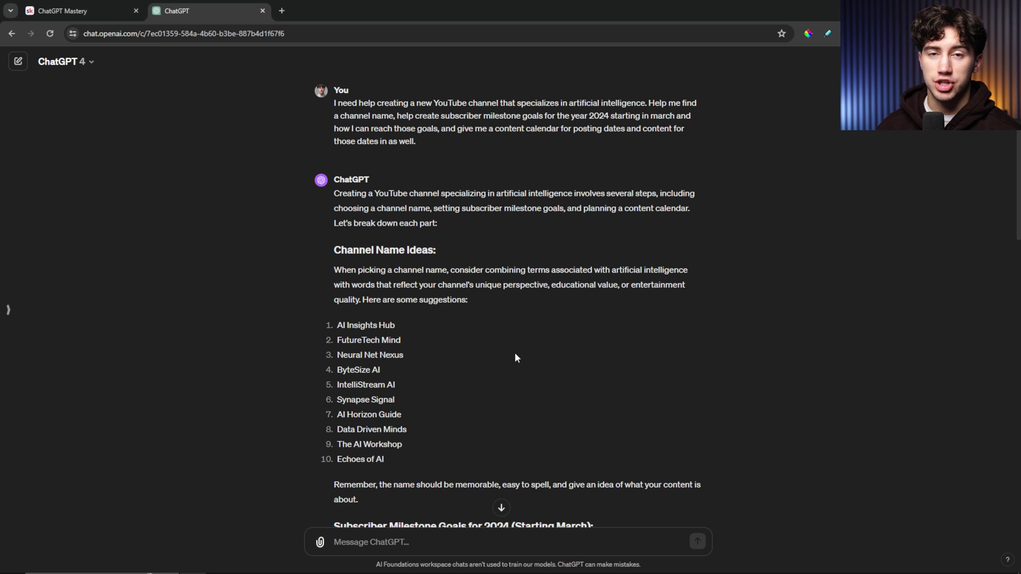
Compare the multi-part prompt with the reply's list of channel name ideas.
left_click_drag(432, 148, 334, 102)
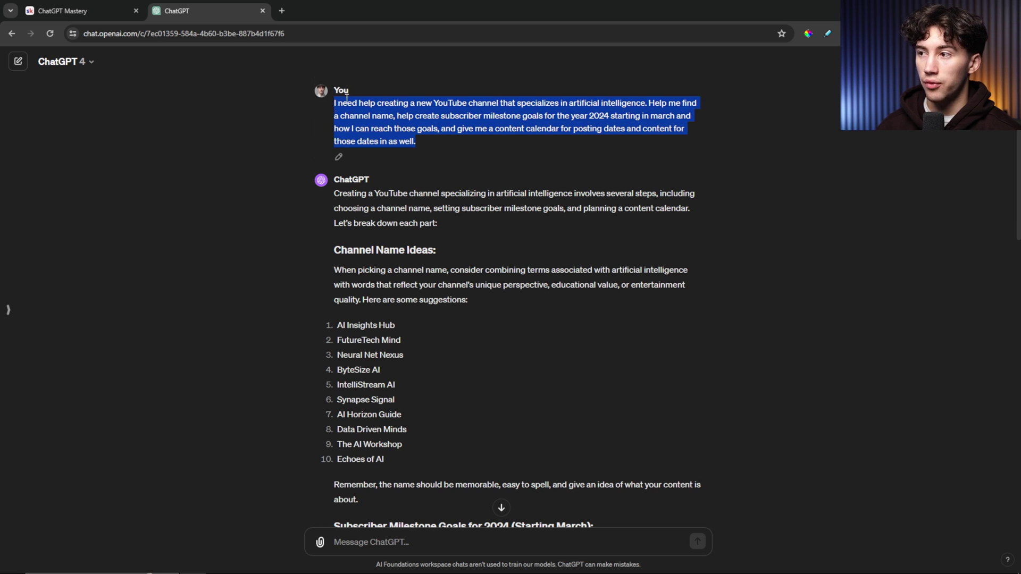
left_click(475, 111)
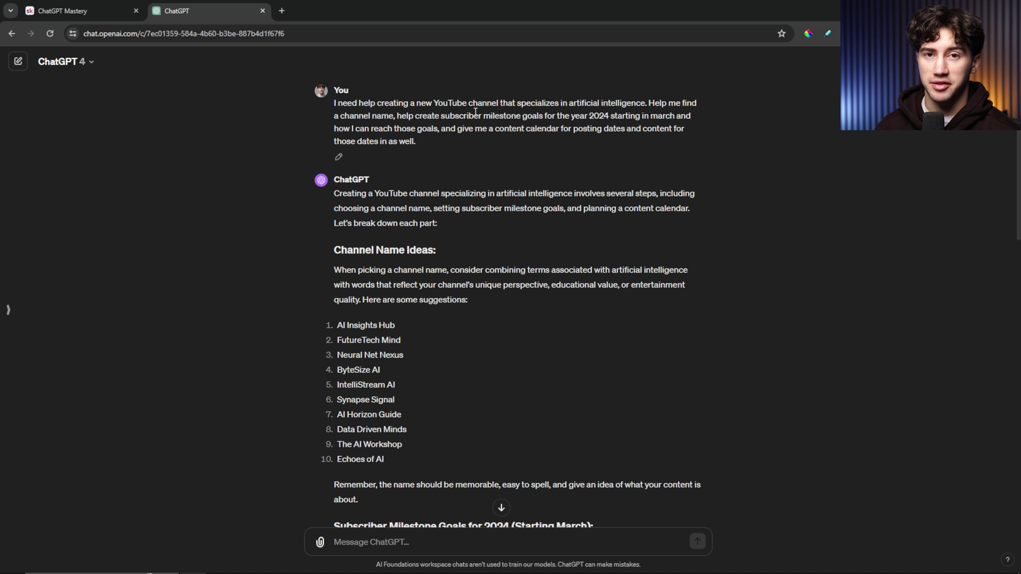
scroll(475, 111, "down", 2)
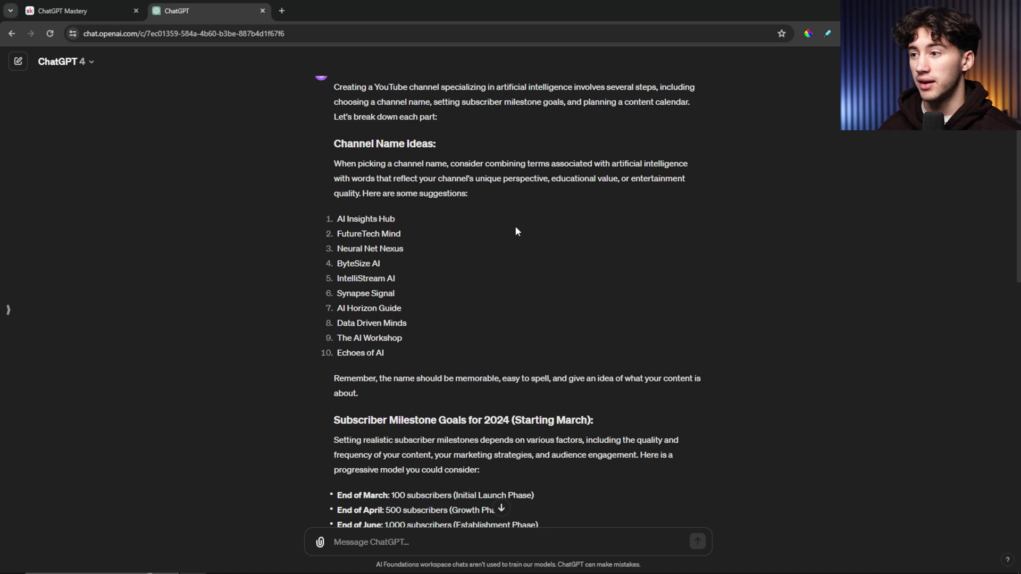
left_click_drag(397, 361, 390, 230)
left_click(392, 233)
scroll(393, 238, "down", 2)
scroll(394, 243, "up", 3)
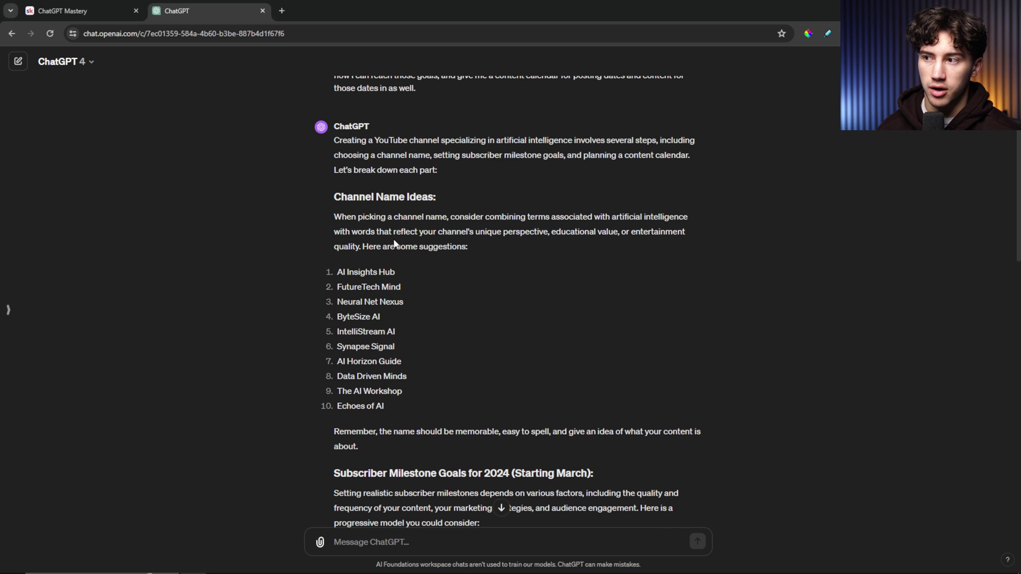
Examine the reply's subscriber milestone goals for 2024 and its advice on how to reach those goals.
scroll(394, 243, "down", 6)
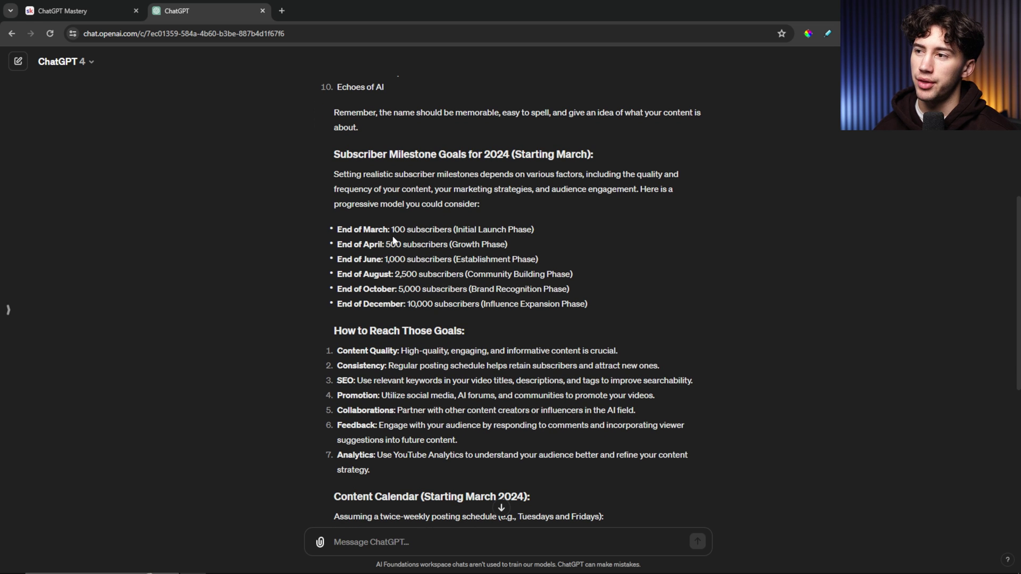
scroll(383, 239, "down", 1)
scroll(346, 184, "up", 1)
left_click_drag(336, 174, 645, 456)
left_click(630, 466)
left_click_drag(389, 470, 337, 348)
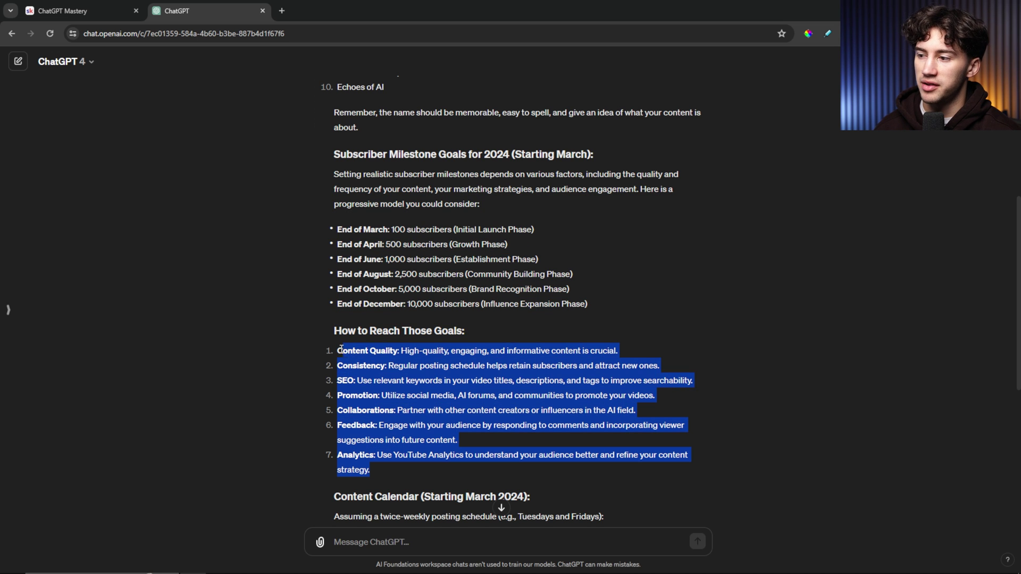
left_click(443, 361)
scroll(441, 362, "down", 1)
scroll(440, 362, "up", 1)
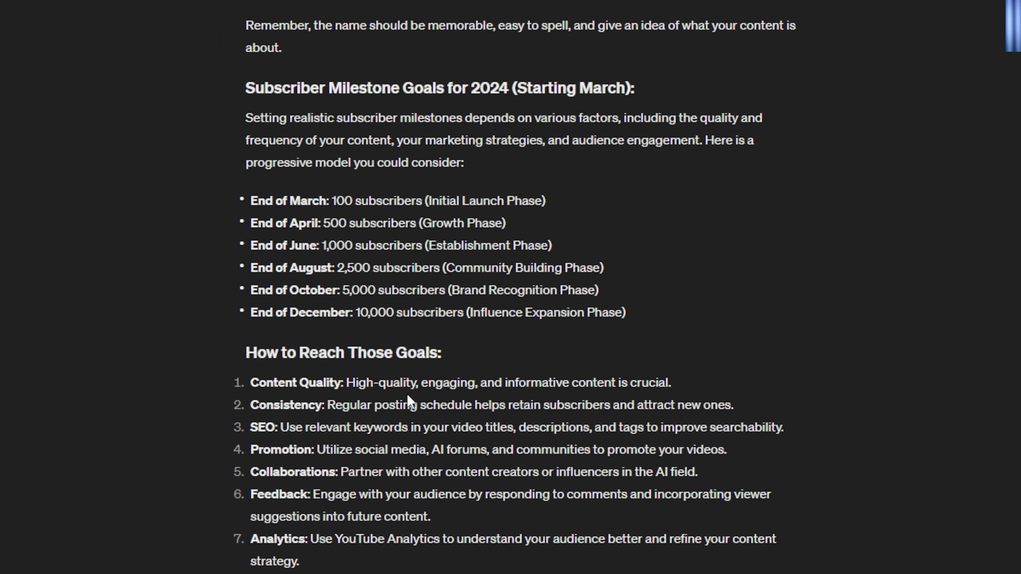
Examine the content calendar's March and April 2024 entries and the closing note about continuing in a similar pattern.
scroll(430, 411, "down", 10)
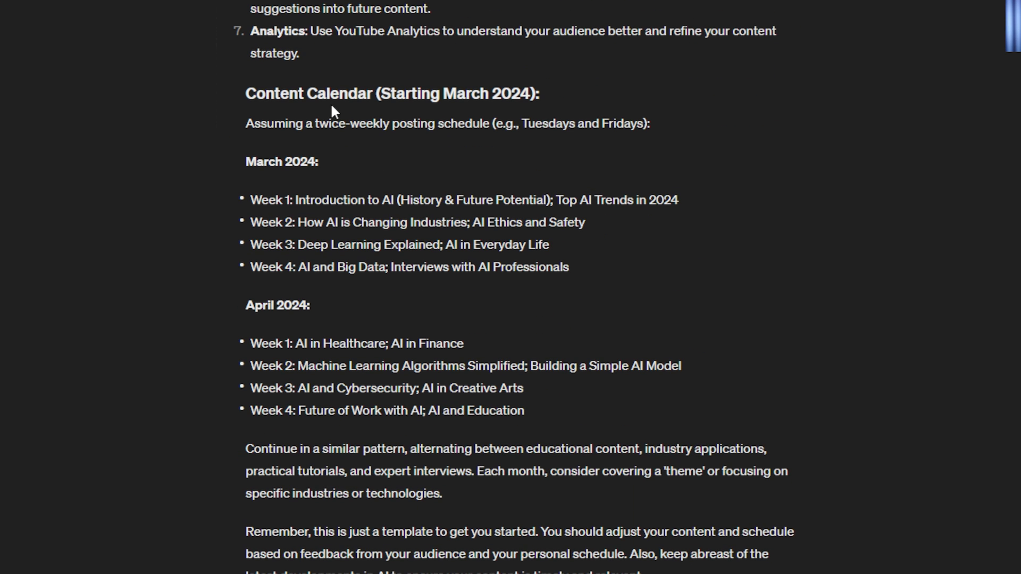
left_click_drag(247, 93, 548, 88)
left_click(449, 81)
left_click_drag(259, 161, 240, 304)
left_click(295, 467)
left_click_drag(254, 449, 341, 456)
left_click(438, 466)
left_click_drag(528, 411, 255, 162)
left_click(254, 163)
left_click(255, 451)
key("ctrl+shift+Home")
left_click(393, 451, "shift")
left_click(404, 451)
left_click_drag(404, 451, 257, 448)
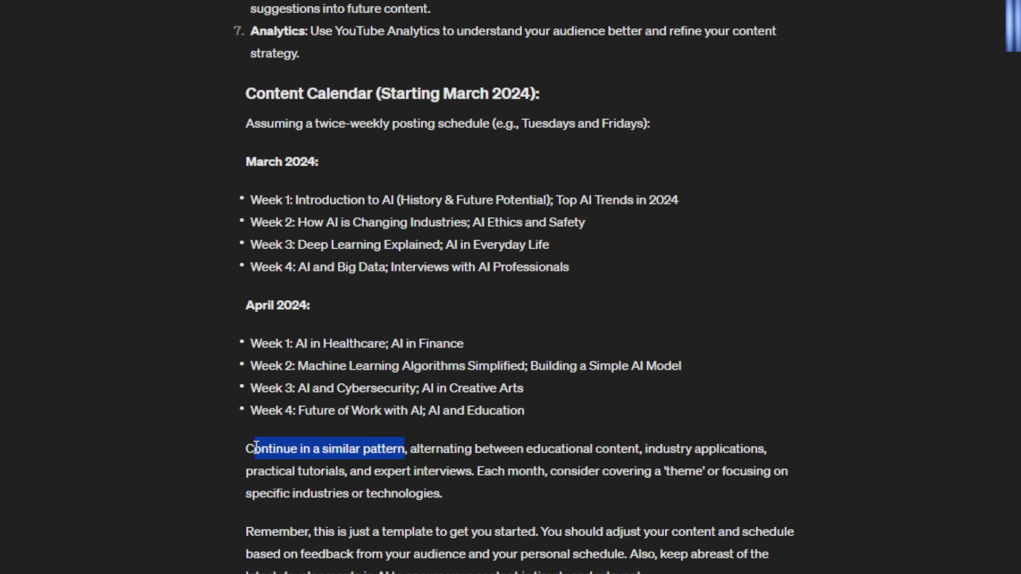
left_click(455, 450)
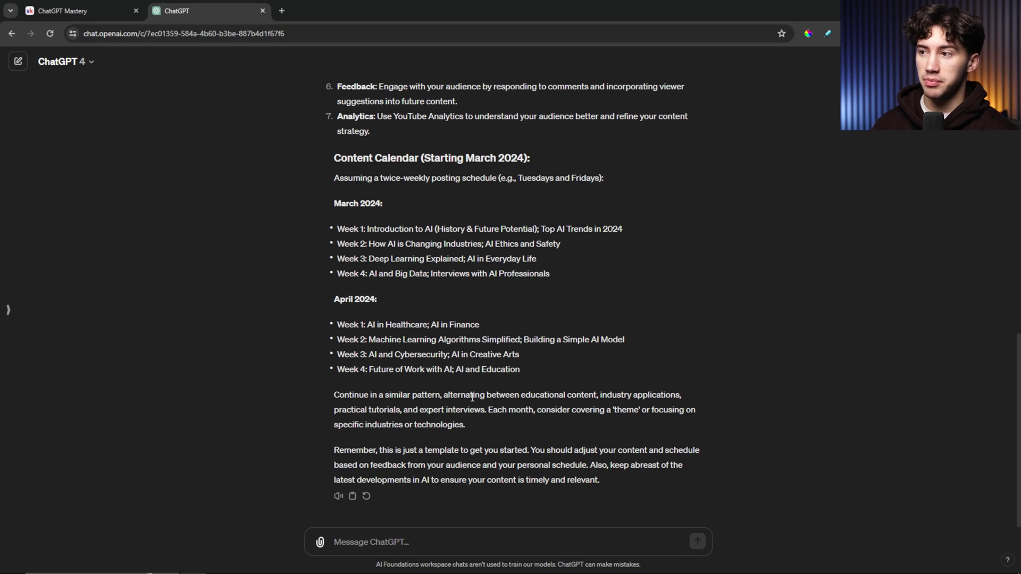
scroll(473, 398, "up", 15)
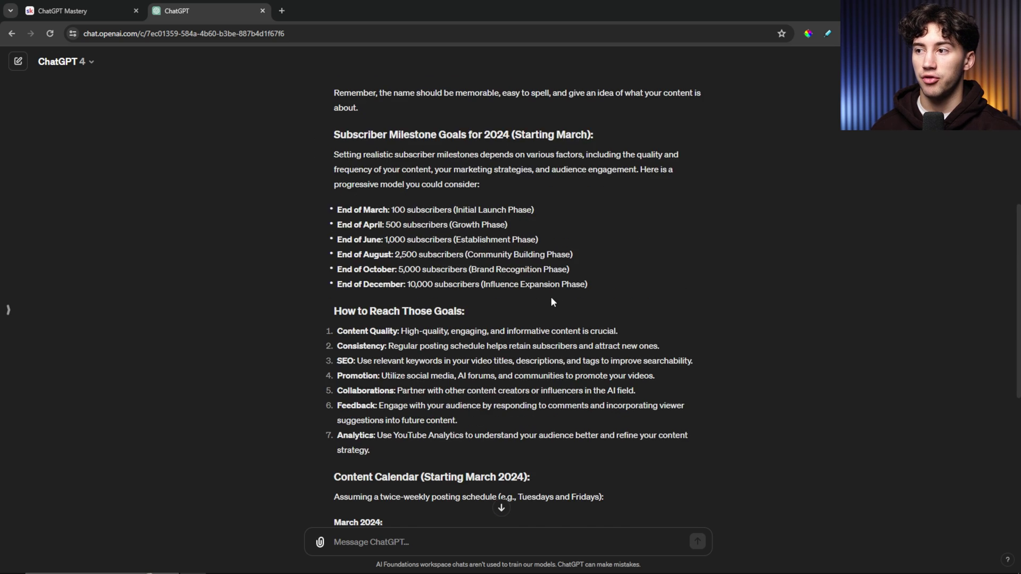
scroll(511, 283, "down", 13)
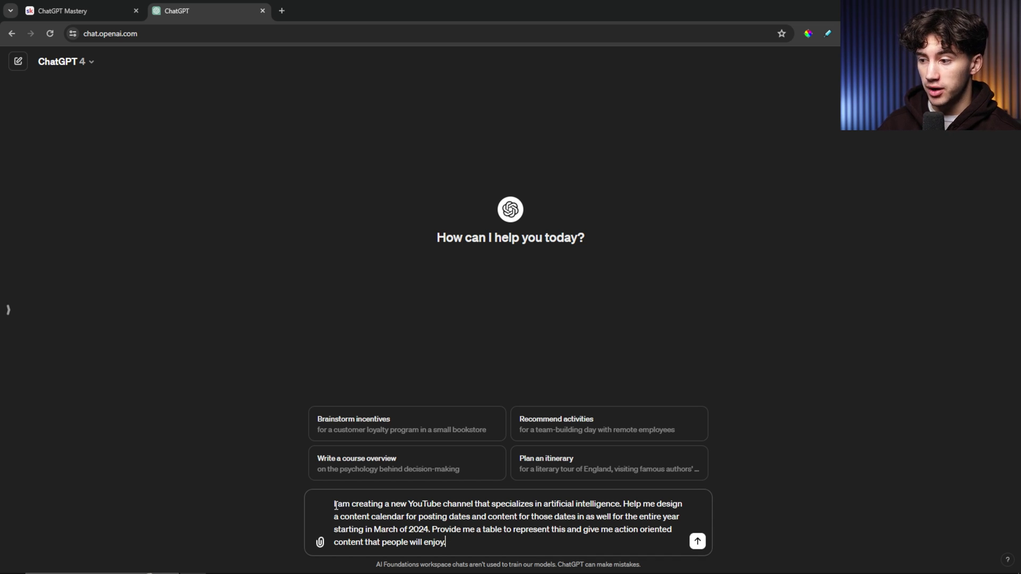
Review and send the drafted prompt requesting only a table-format AI YouTube content calendar from March 2024 for the entire year, with action oriented content.
left_click_drag(334, 503, 611, 504)
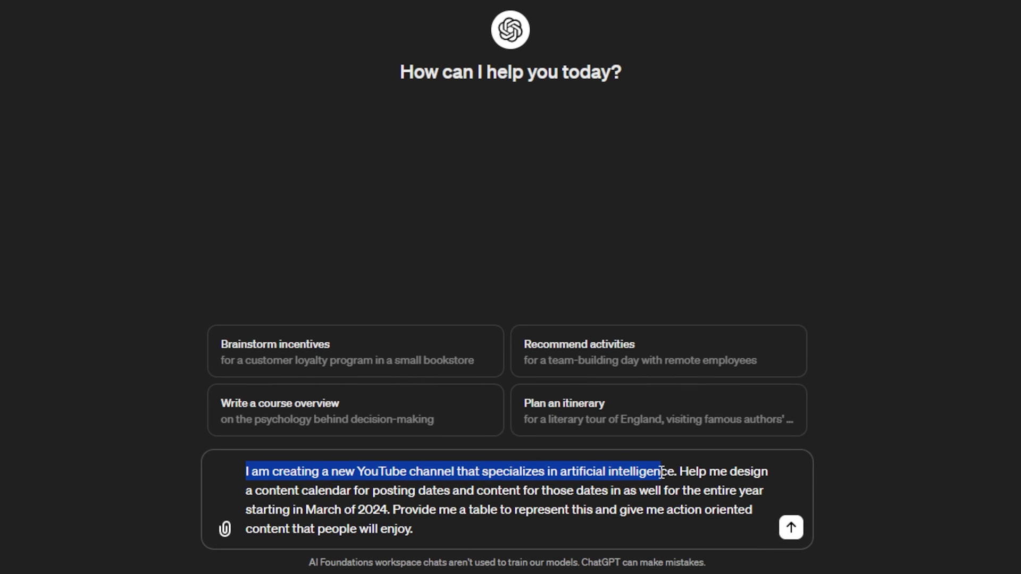
mouse_move(661, 471)
left_mouse_down()
mouse_move(680, 472)
mouse_move(553, 471)
mouse_move(674, 472)
left_mouse_up()
left_click(682, 470)
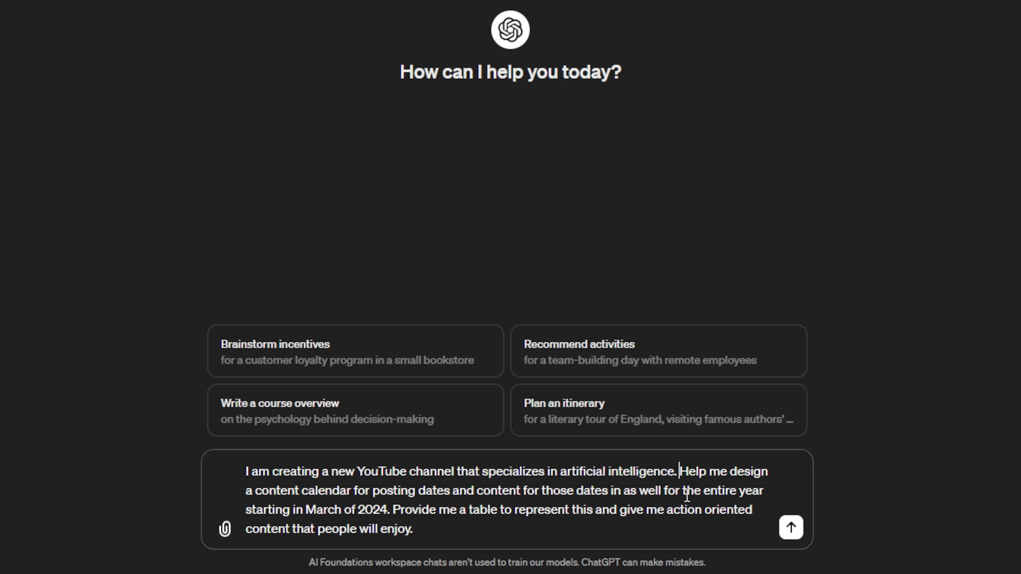
left_click_drag(683, 472, 766, 472)
left_click_drag(257, 511, 326, 492)
left_click_drag(417, 491, 665, 488)
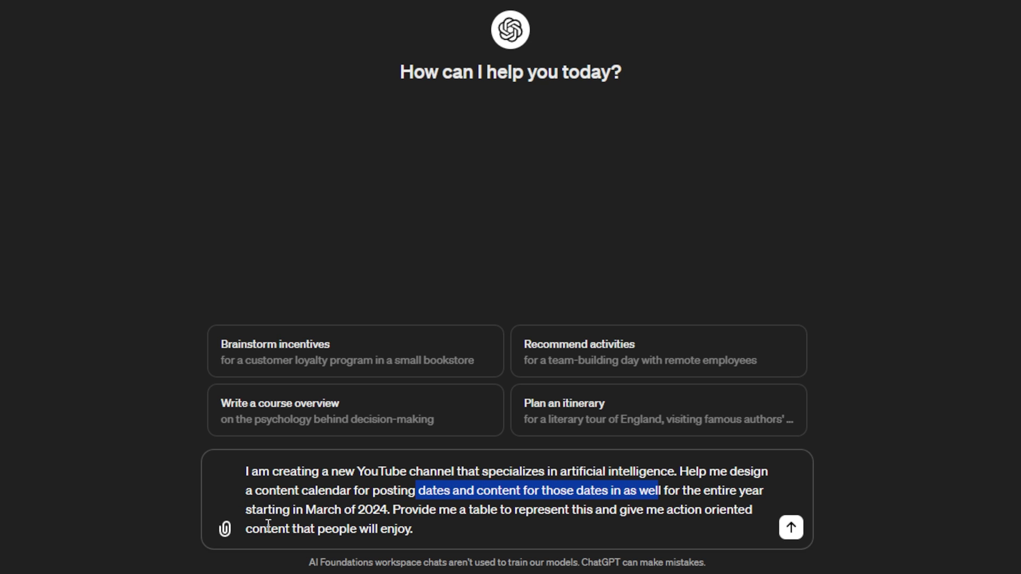
left_click_drag(253, 511, 381, 512)
left_click(394, 512)
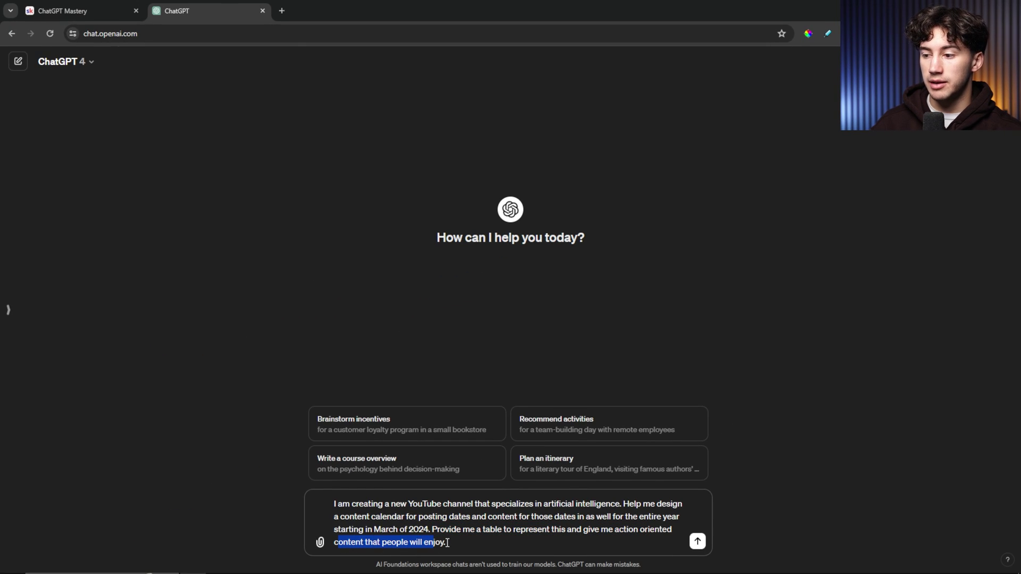
left_click(472, 543)
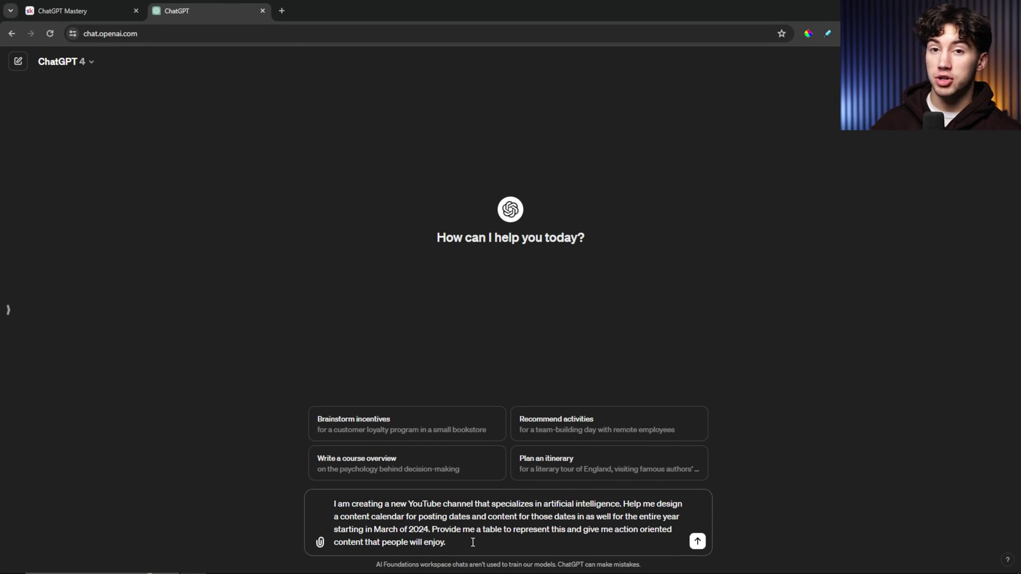
left_click(698, 542)
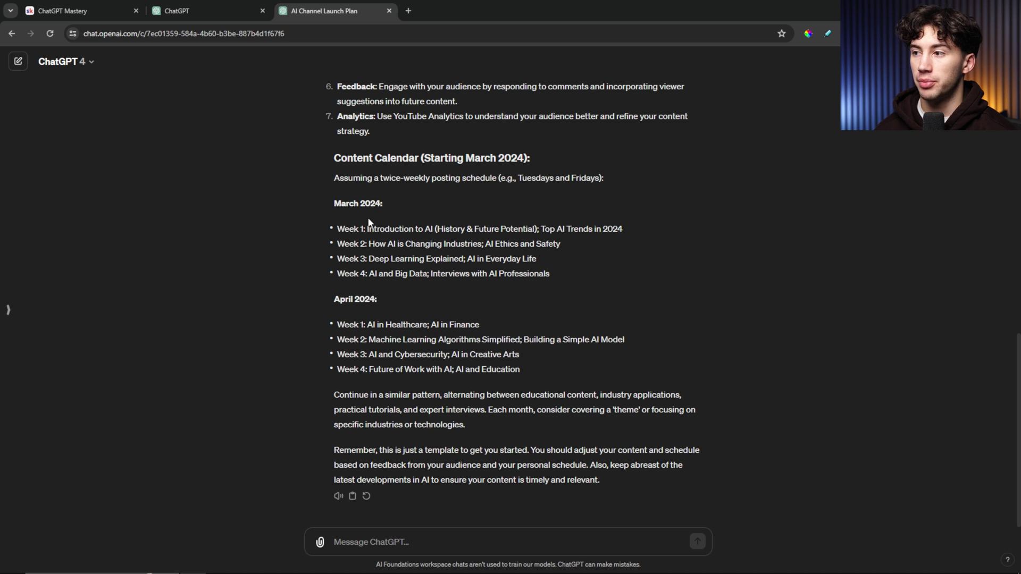
Compare the first chat's content calendar with the new chat's calendar table, checking the table through its last December rows.
left_click_drag(333, 159, 587, 425)
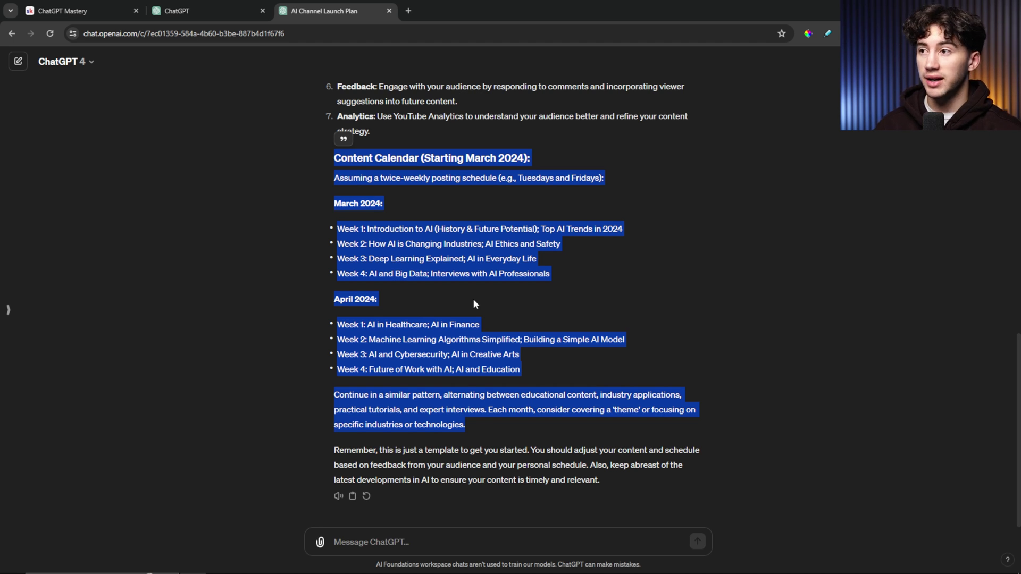
left_click(198, 10)
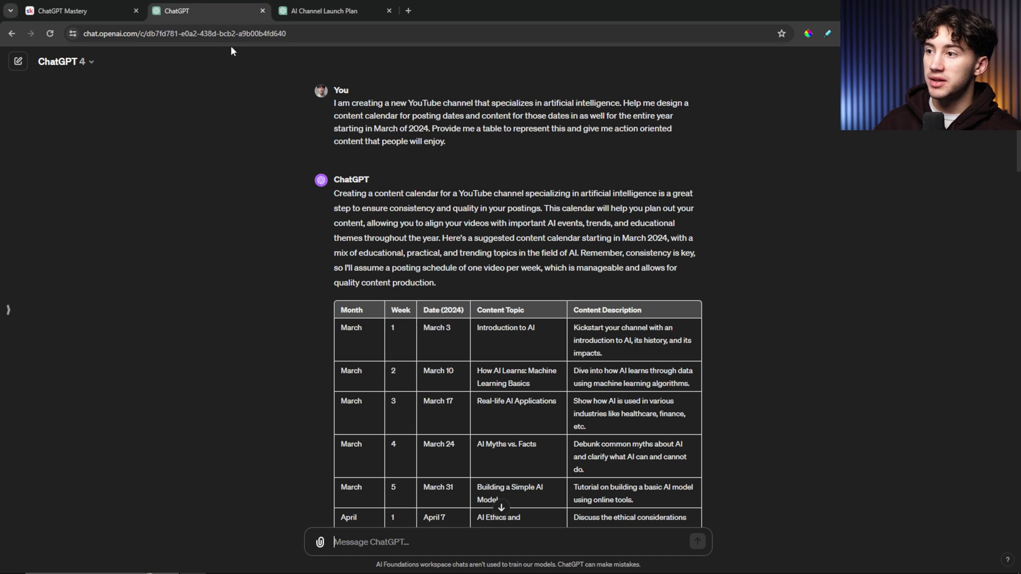
scroll(415, 187, "down", 8)
right_click(415, 187)
left_click(285, 161)
scroll(285, 162, "down", 2)
scroll(285, 163, "down", 15)
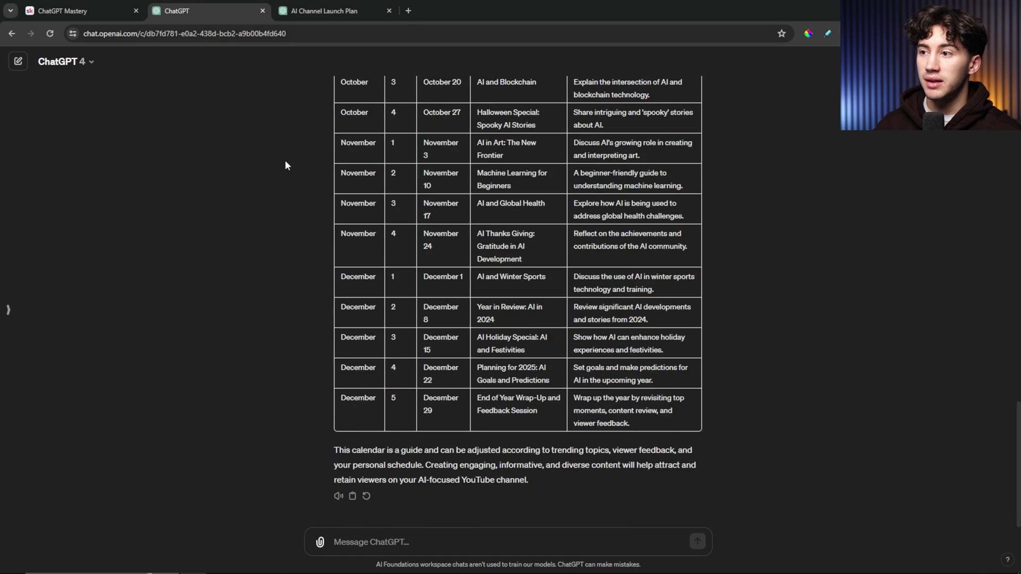
triple_click(441, 416)
left_click(567, 366)
Recheck the calendar table from its end back to the prompt, including the March and April topics and descriptions.
scroll(567, 367, "up", 15)
scroll(569, 359, "up", 10)
scroll(759, 312, "down", 4)
scroll(759, 312, "up", 4)
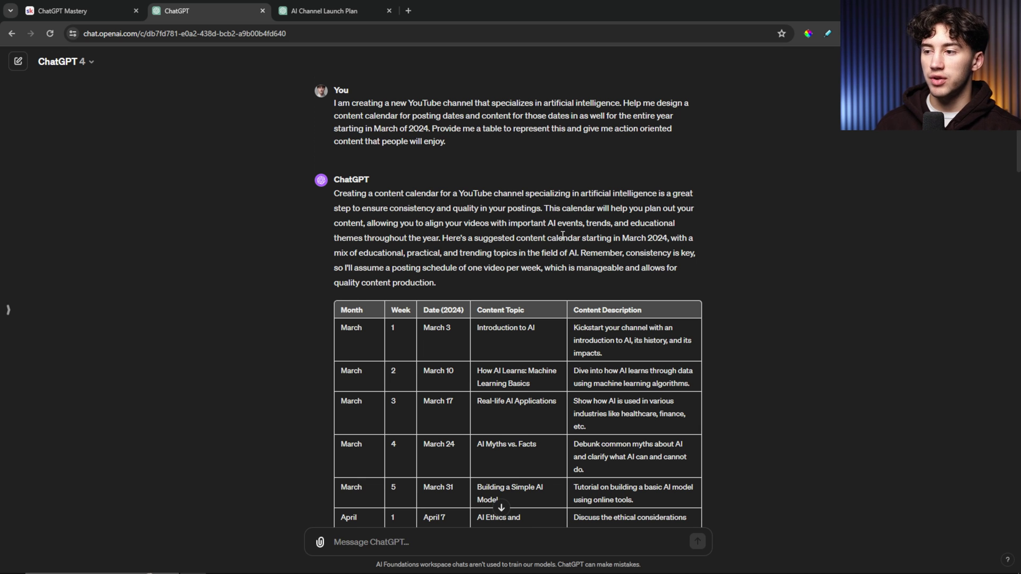
scroll(556, 279, "down", 2)
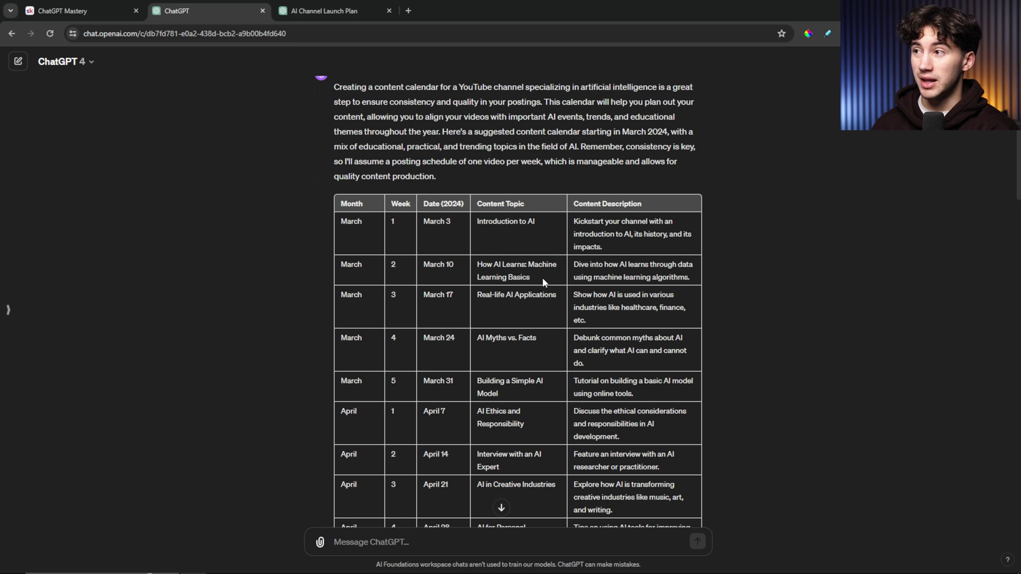
scroll(544, 282, "up", 2)
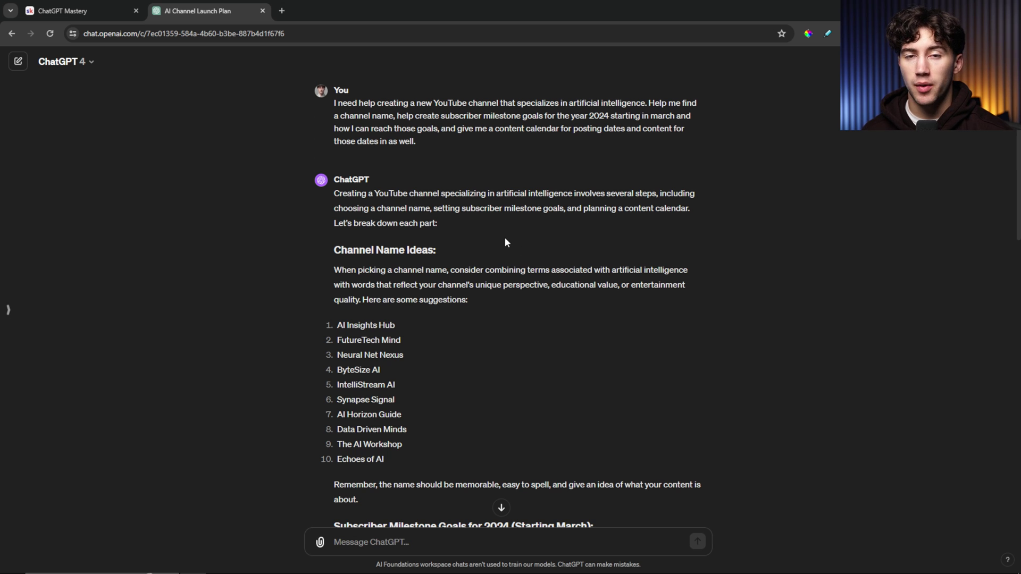
Revisit the subscriber milestones and the steps for reaching them in the AI Channel Launch Plan chat.
scroll(504, 237, "down", 6)
scroll(501, 244, "down", 1)
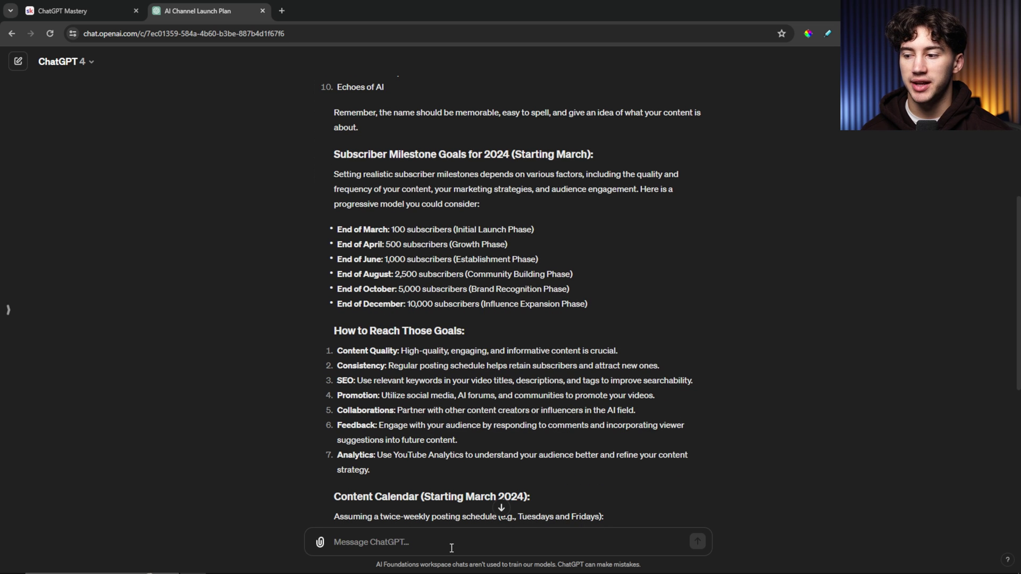
left_click(451, 548)
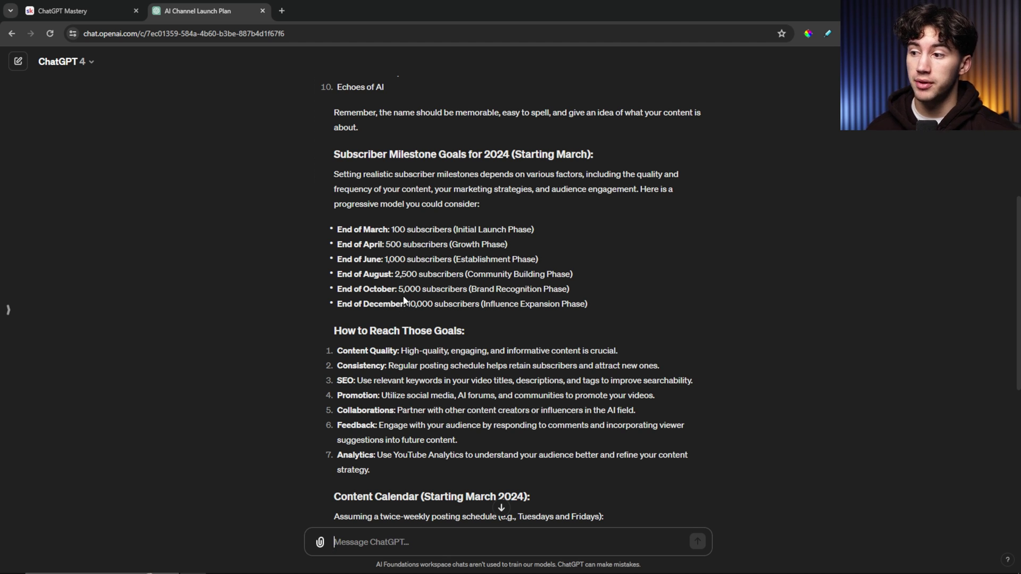
scroll(408, 298, "down", 1)
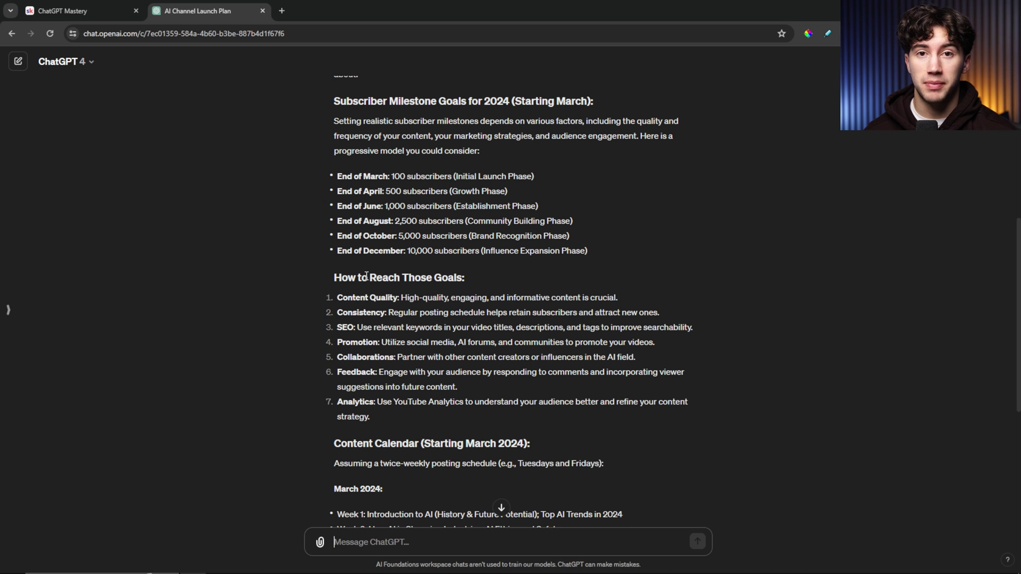
Quote the SEO point from the How to Reach Those Goals list as the context for a reply.
scroll(366, 276, "down", 3)
scroll(366, 276, "up", 2)
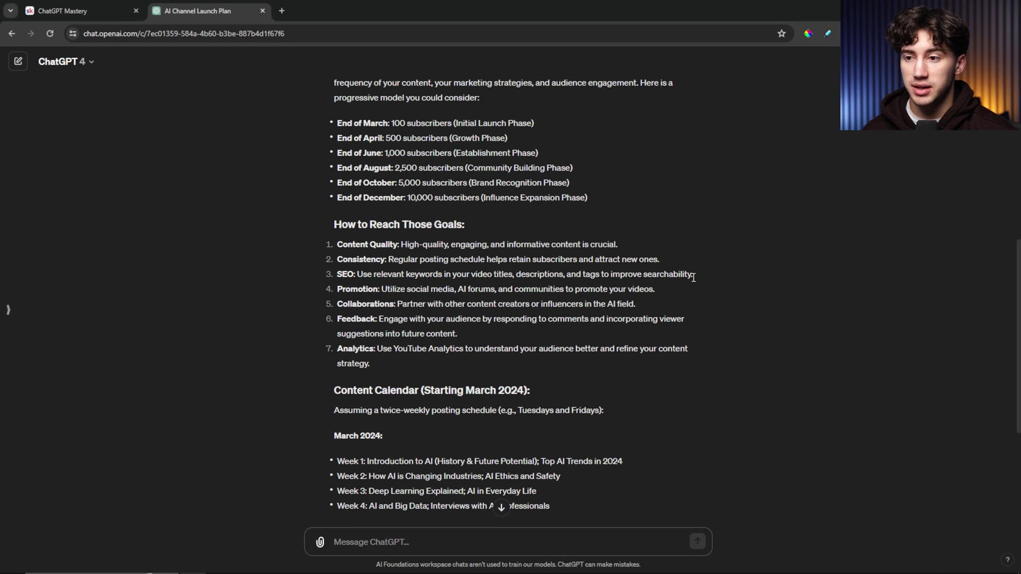
left_click_drag(692, 275, 343, 275)
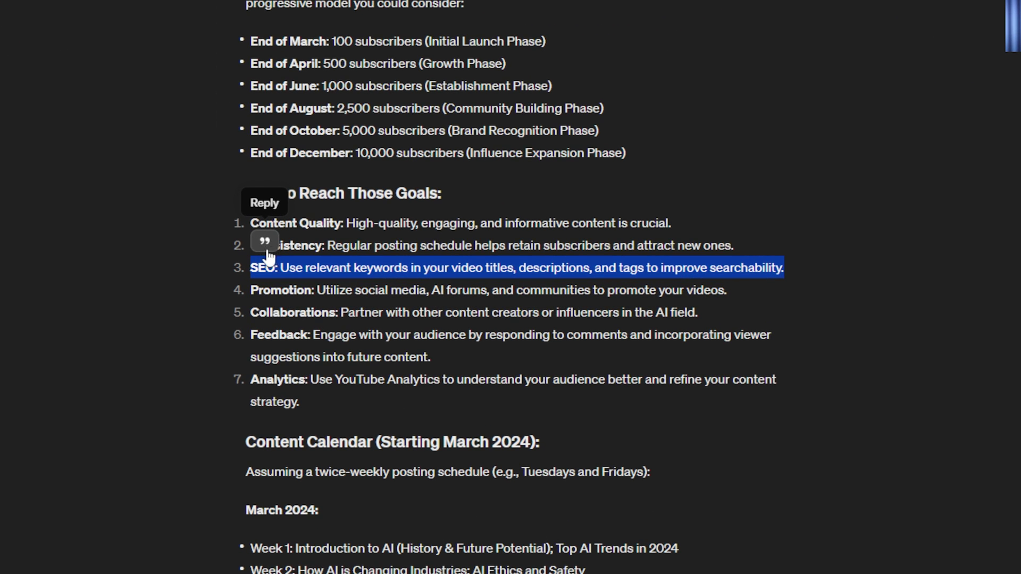
left_click(266, 246)
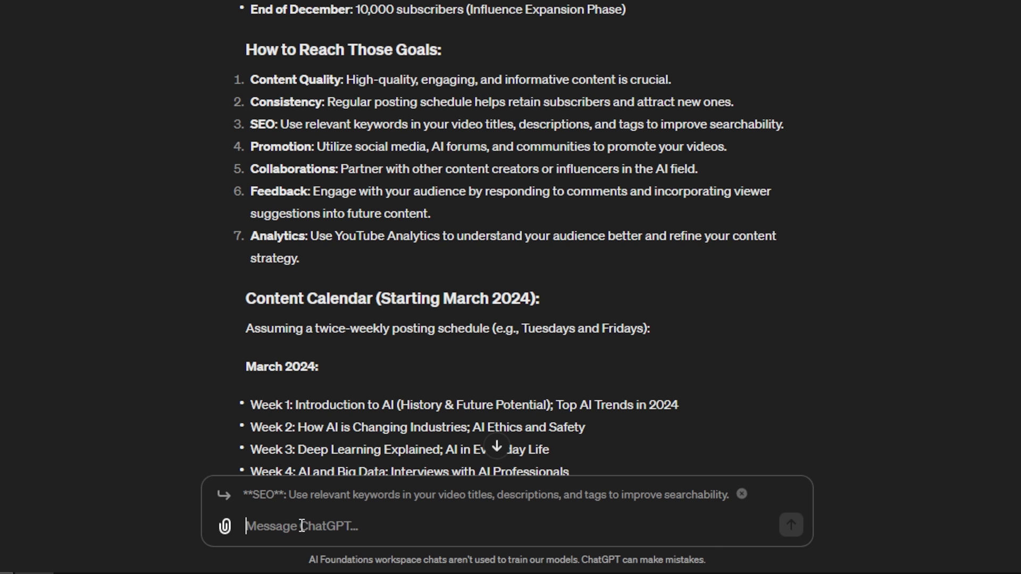
Draft the question "What are good tools for this for YouTube?" under the quoted SEO point and review both.
scroll(302, 527, "down", 7)
type("What are go")
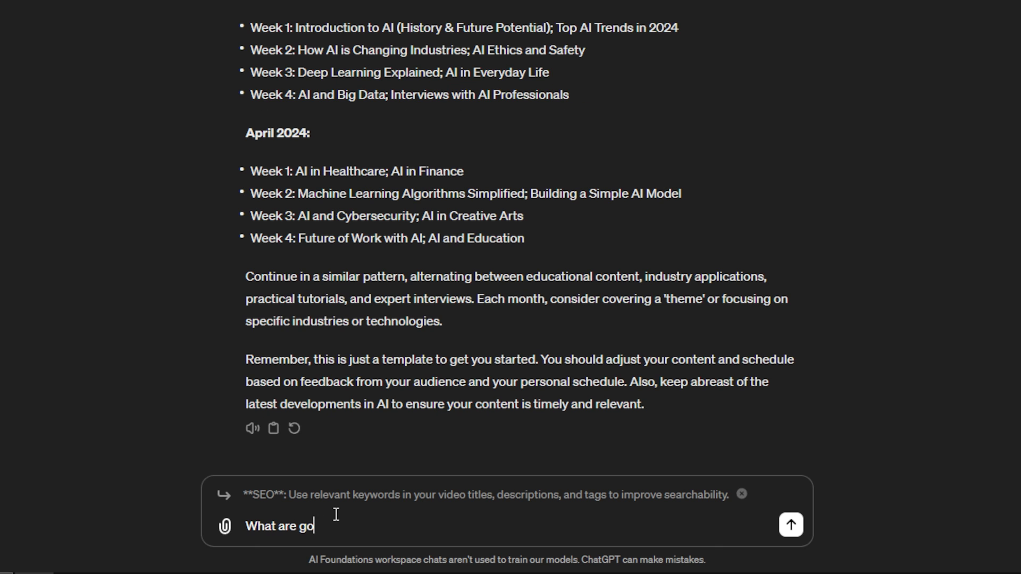
type("od tools for this for YouTube?")
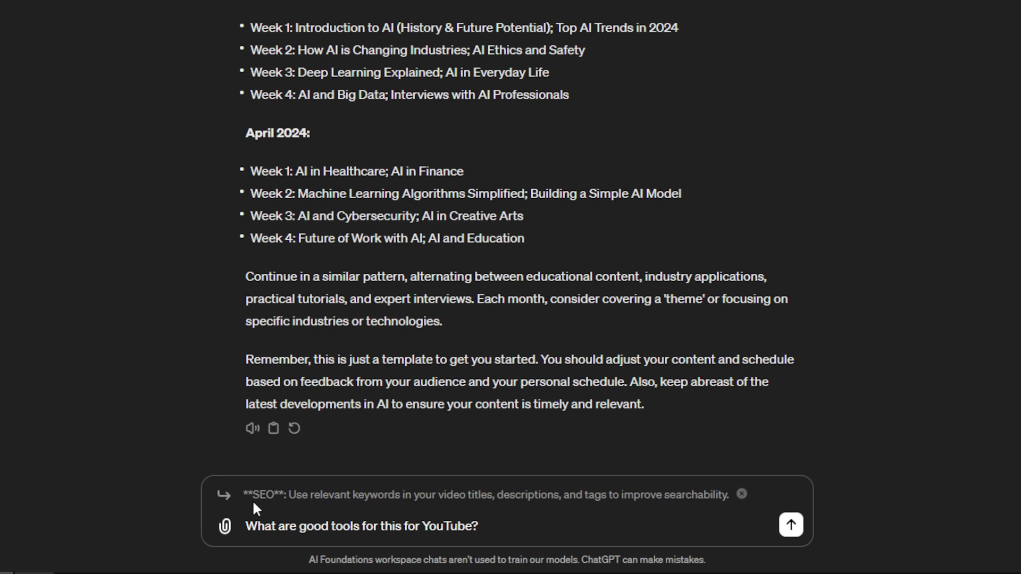
left_click_drag(244, 494, 731, 493)
left_click_drag(245, 527, 474, 530)
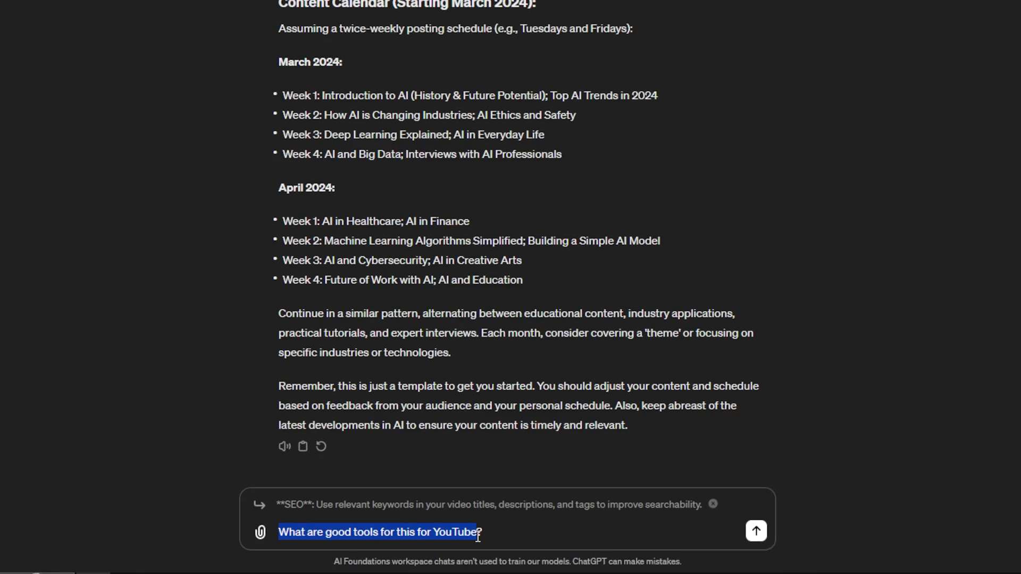
left_click(488, 539)
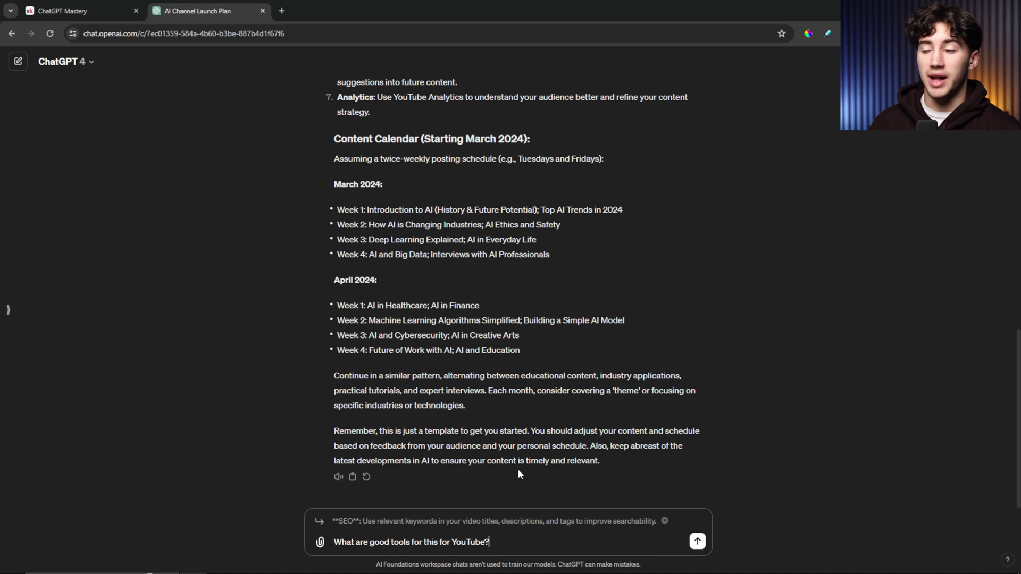
Look back over the channel launch answer and send the YouTube tools question with the quoted SEO point.
scroll(478, 438, "up", 10)
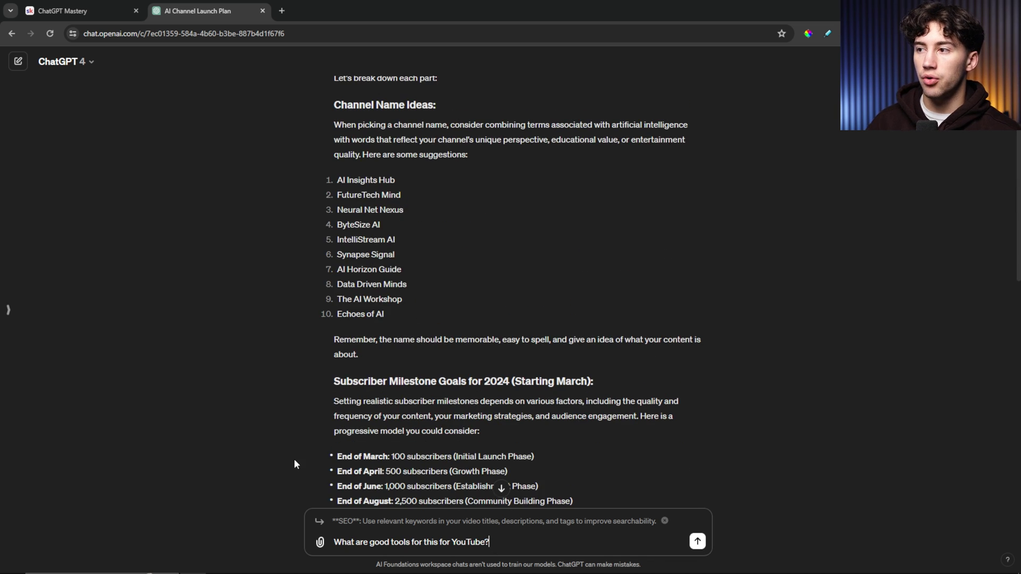
scroll(484, 371, "down", 8)
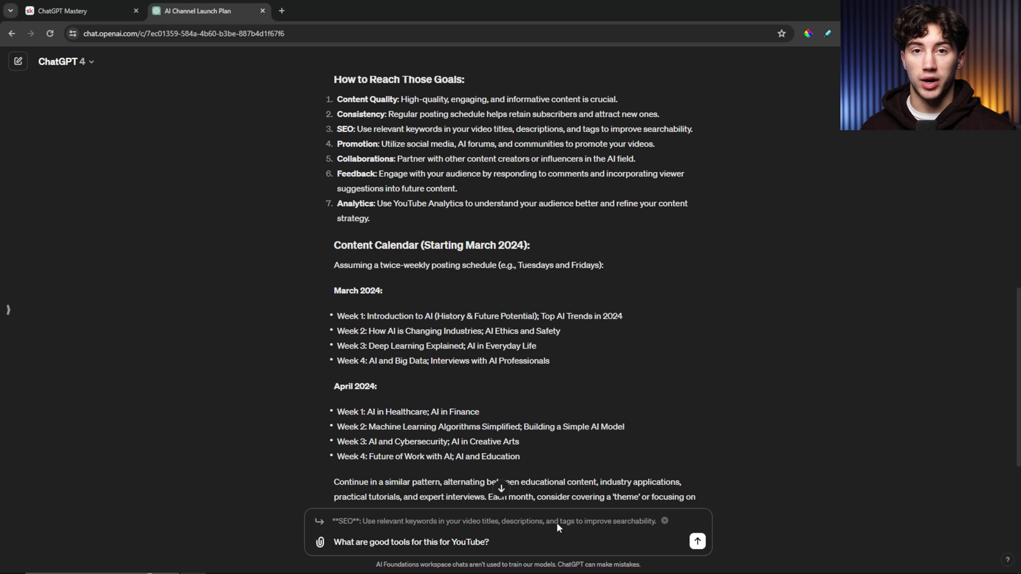
left_click(698, 541)
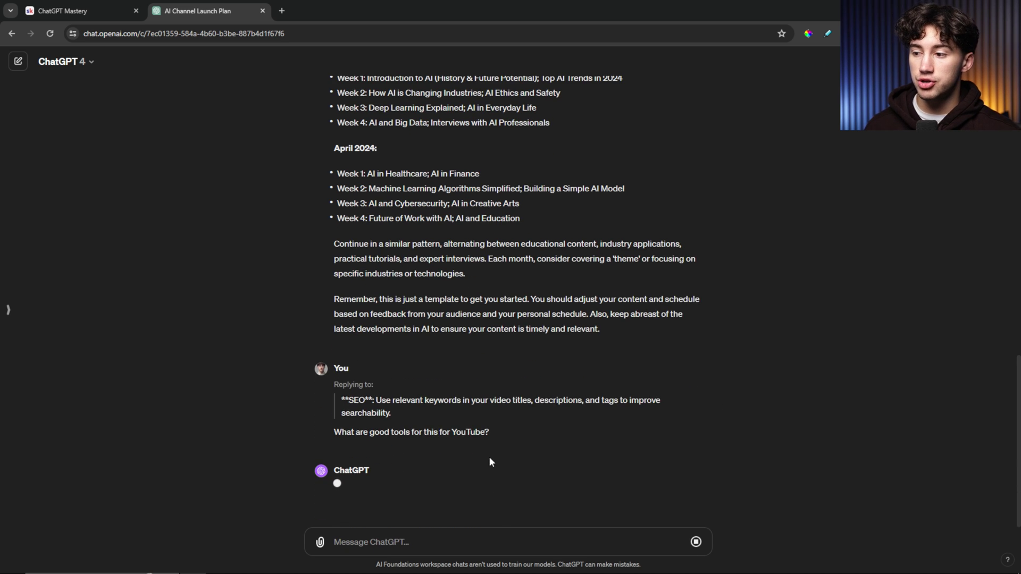
Check the sent question and its SEO quote, and read through the recommended YouTube tools in the reply.
left_click_drag(335, 360, 408, 361)
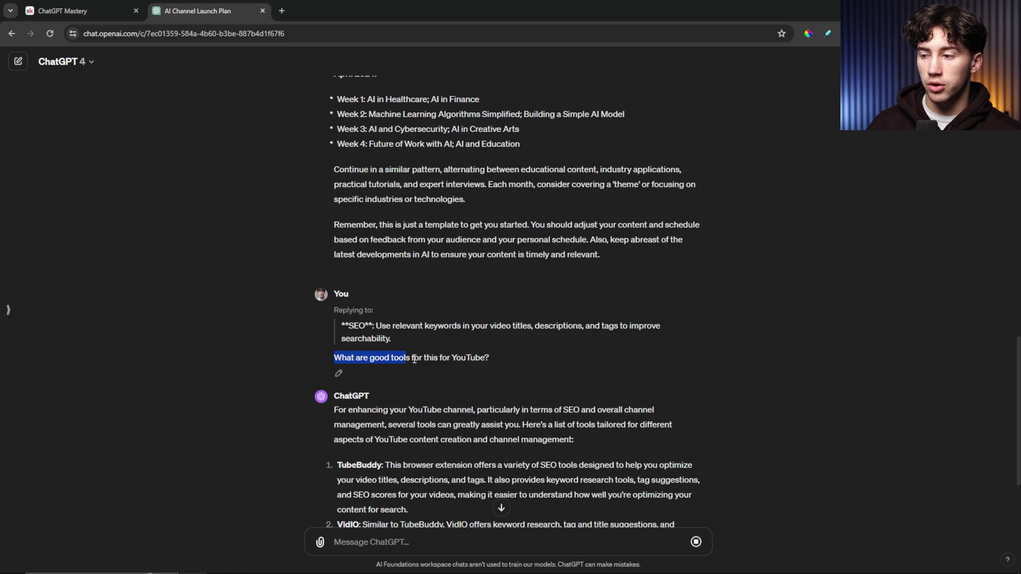
left_click(489, 371)
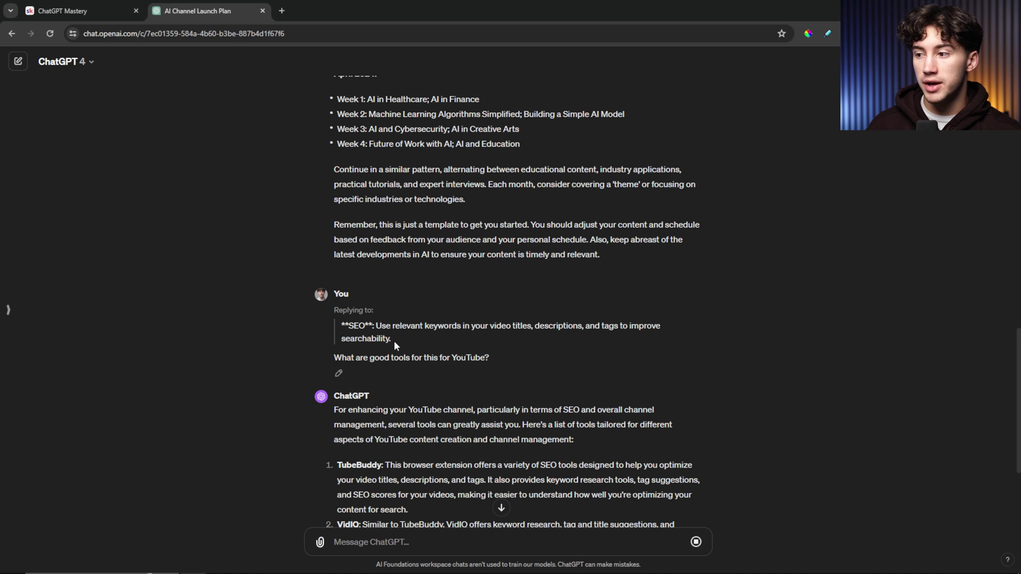
left_click_drag(393, 344, 331, 326)
left_click(414, 333)
scroll(417, 330, "down", 4)
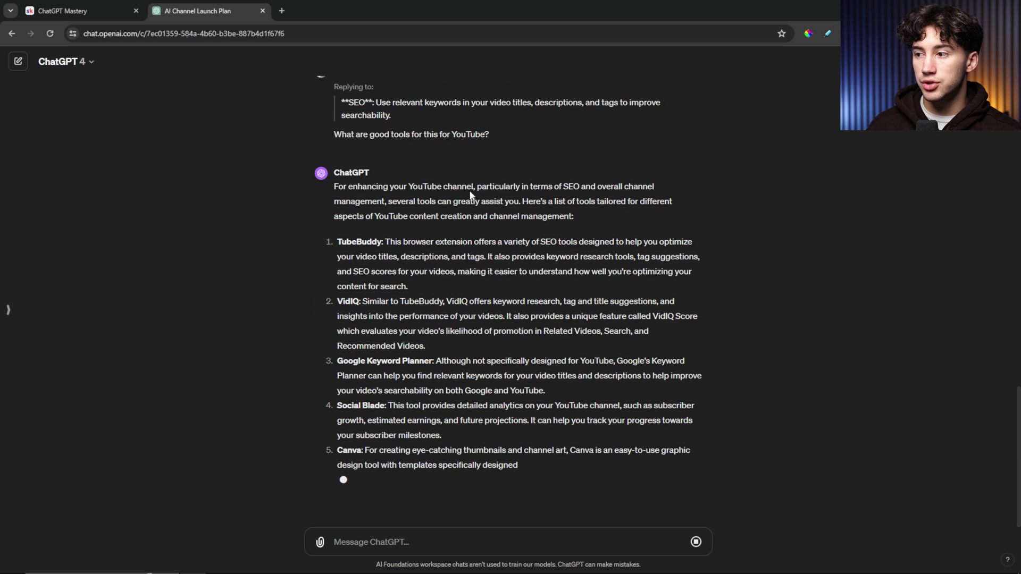
scroll(437, 328, "up", 1)
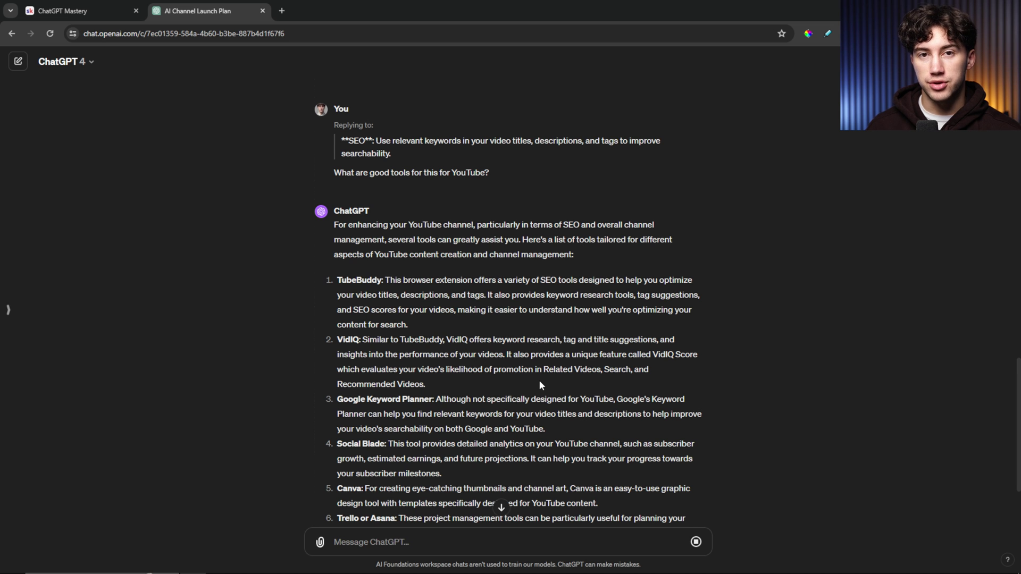
scroll(538, 380, "down", 5)
scroll(494, 384, "up", 2)
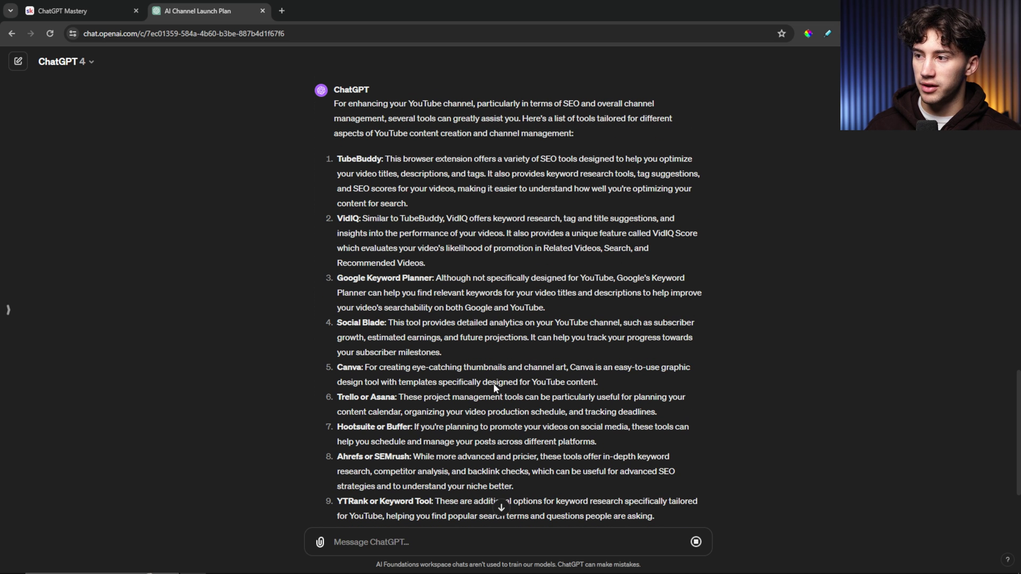
left_click_drag(357, 159, 405, 174)
left_click_drag(447, 308, 360, 291)
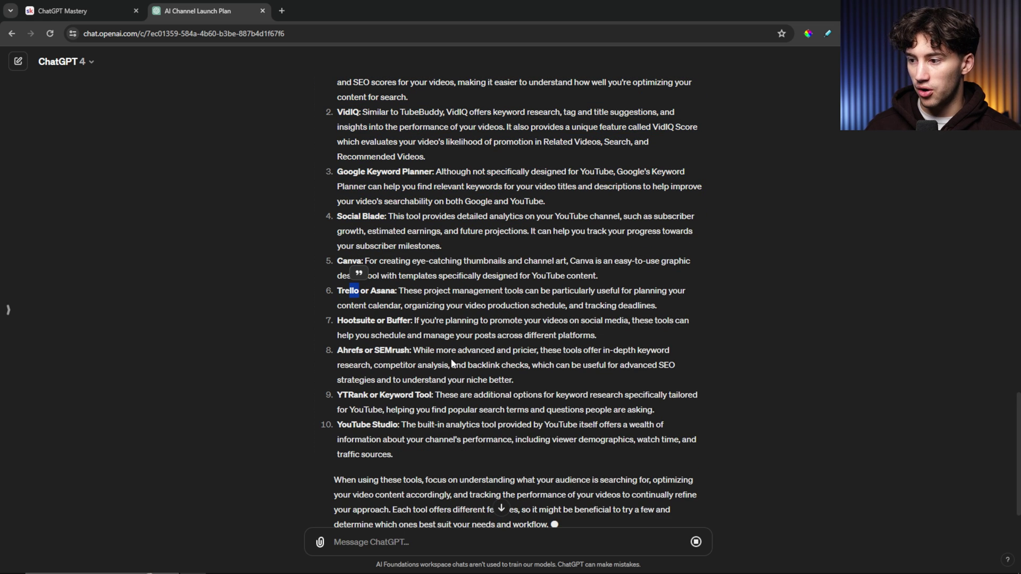